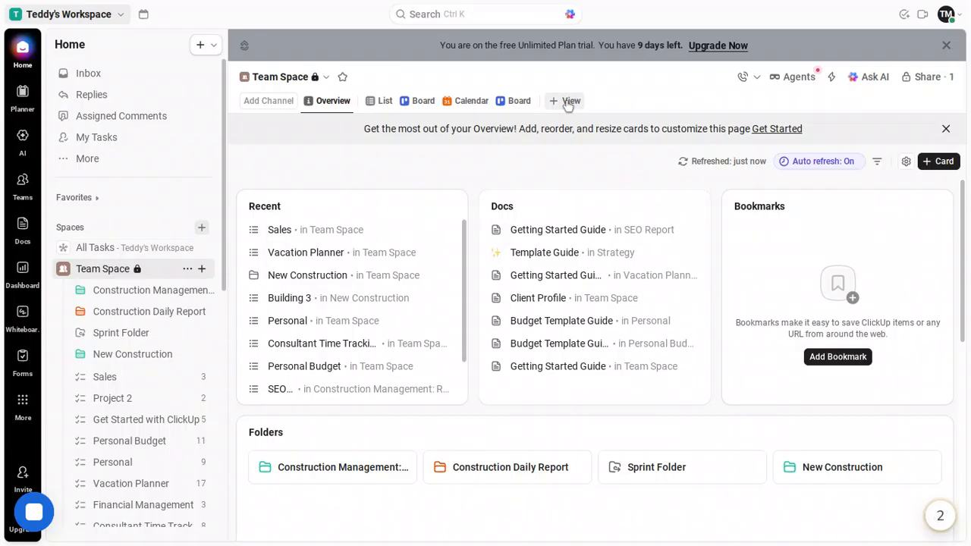
Step: Add a Gantt view to Team Space after looking through the available view types
{"action": "left_click", "coordinate": [567, 104]}
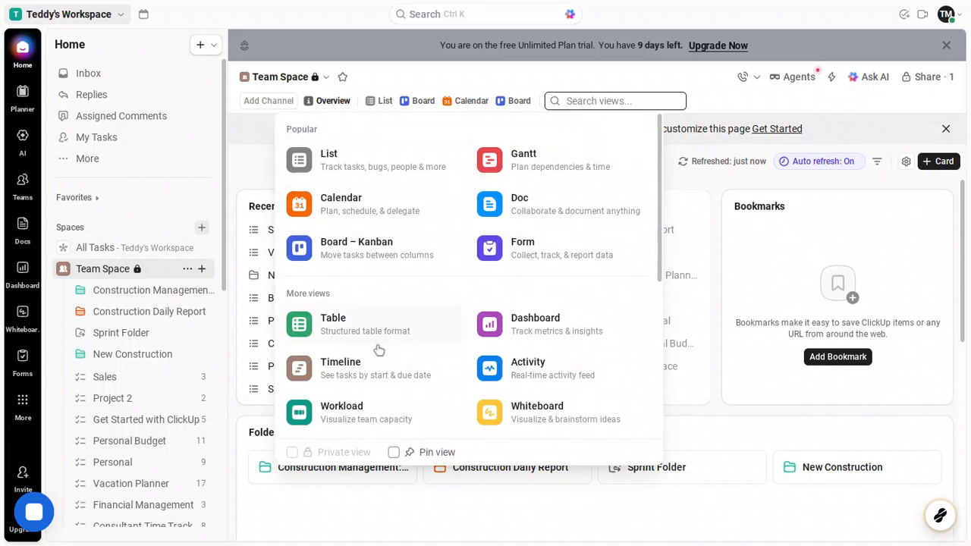
{"action": "scroll", "coordinate": [465, 349], "scroll_direction": "down", "scroll_amount": 4}
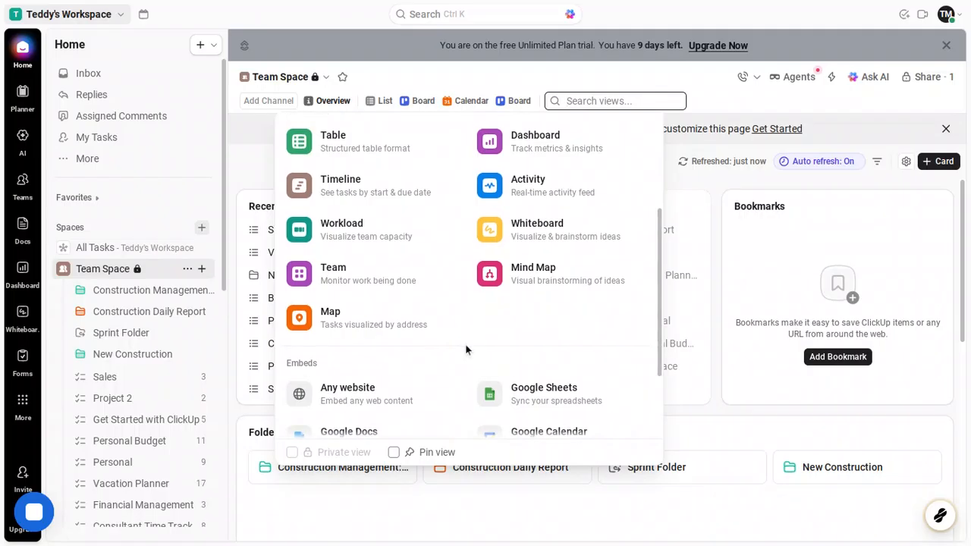
{"action": "scroll", "coordinate": [466, 349], "scroll_direction": "down", "scroll_amount": 1}
{"action": "scroll", "coordinate": [466, 349], "scroll_direction": "up", "scroll_amount": 5}
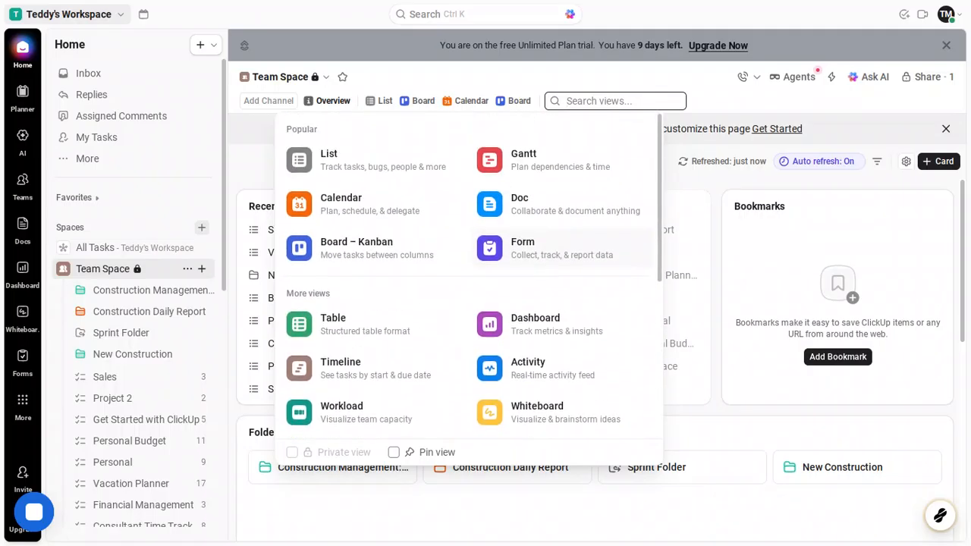
{"action": "left_click", "coordinate": [560, 160]}
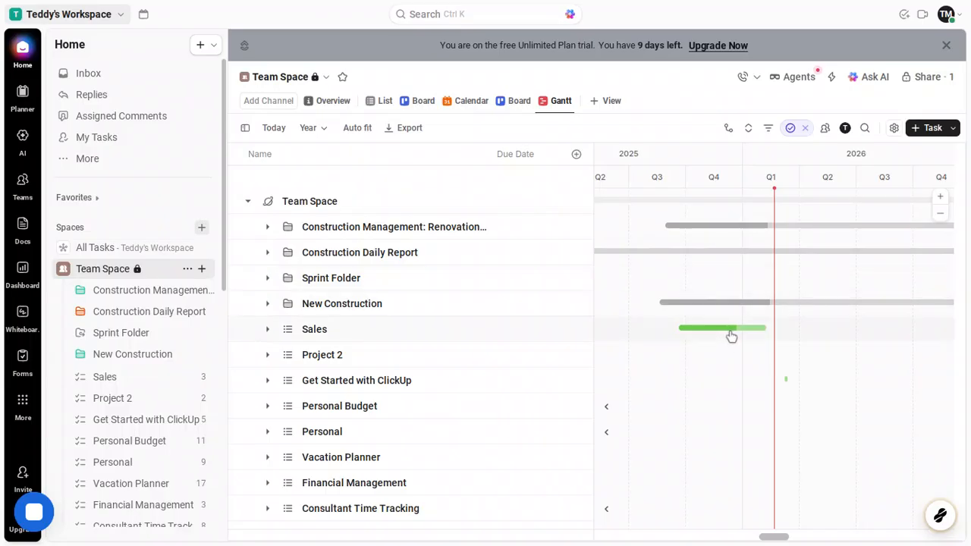
Step: Shift the Sales list's bar slightly earlier on the Gantt timeline
{"action": "mouse_move", "coordinate": [730, 335]}
{"action": "mouse_move", "coordinate": [730, 336]}
{"action": "left_mouse_down"}
{"action": "mouse_move", "coordinate": [704, 336]}
{"action": "mouse_move", "coordinate": [719, 331]}
{"action": "left_mouse_up"}
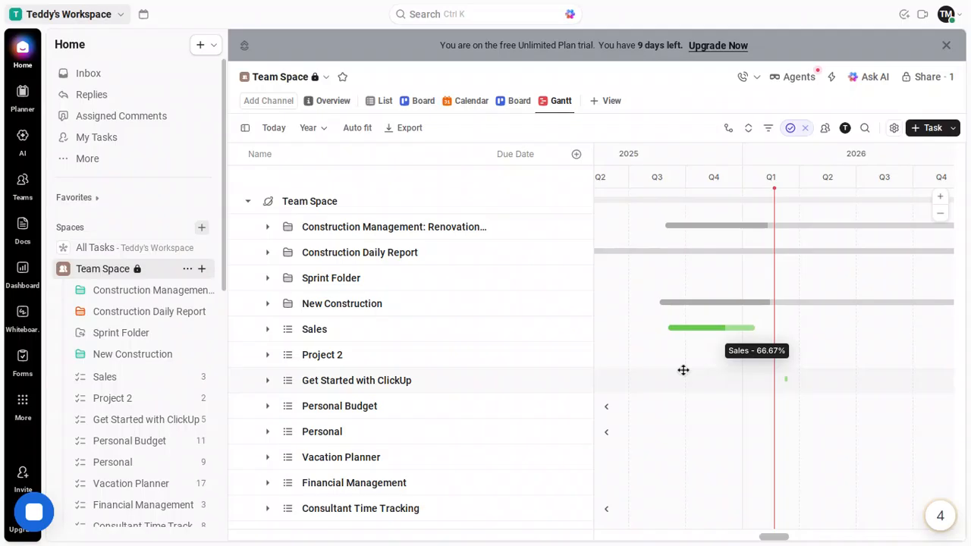
Step: Look through the Gantt timeline's earlier and later years to examine how the lists and folders are scheduled
{"action": "scroll", "coordinate": [684, 370], "scroll_direction": "right", "scroll_amount": 4}
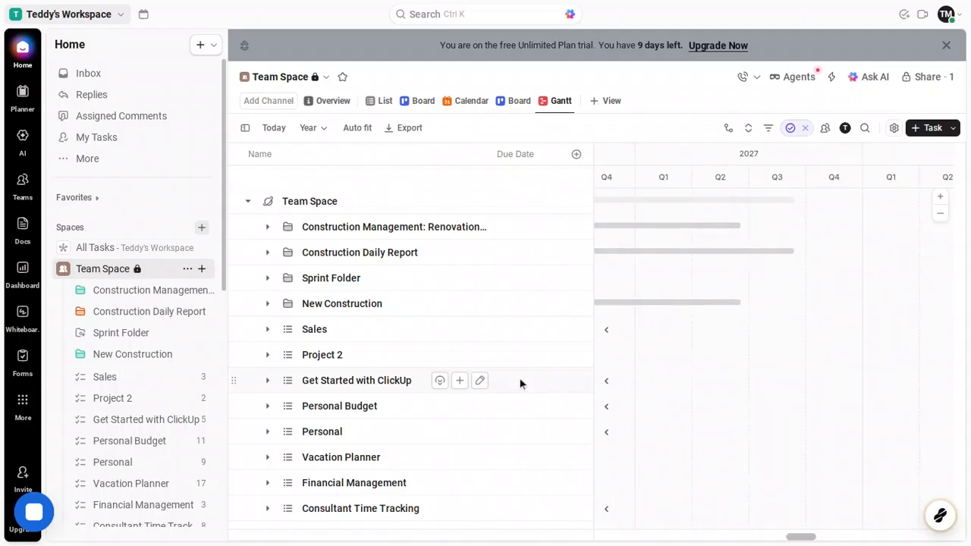
{"action": "scroll", "coordinate": [614, 361], "scroll_direction": "left", "scroll_amount": 3}
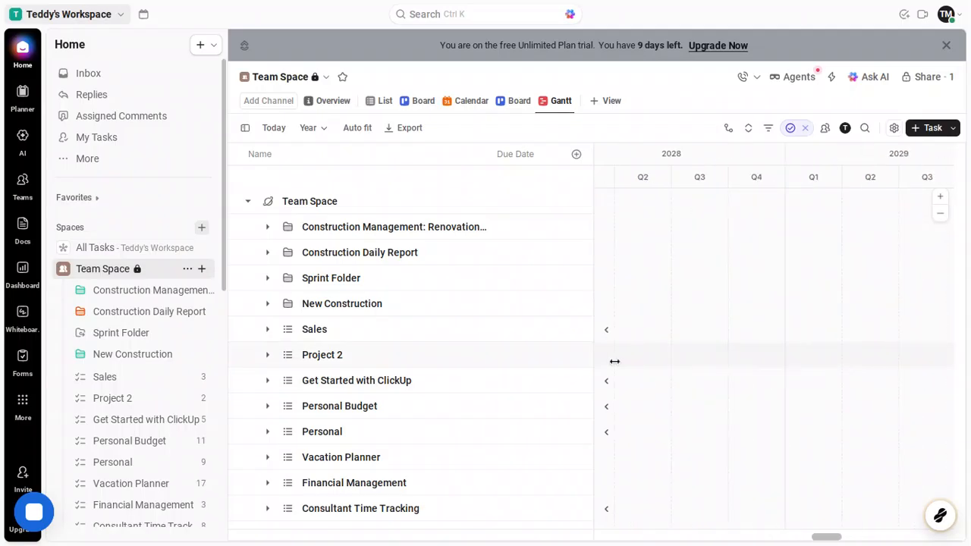
{"action": "scroll", "coordinate": [614, 361], "scroll_direction": "left", "scroll_amount": 6}
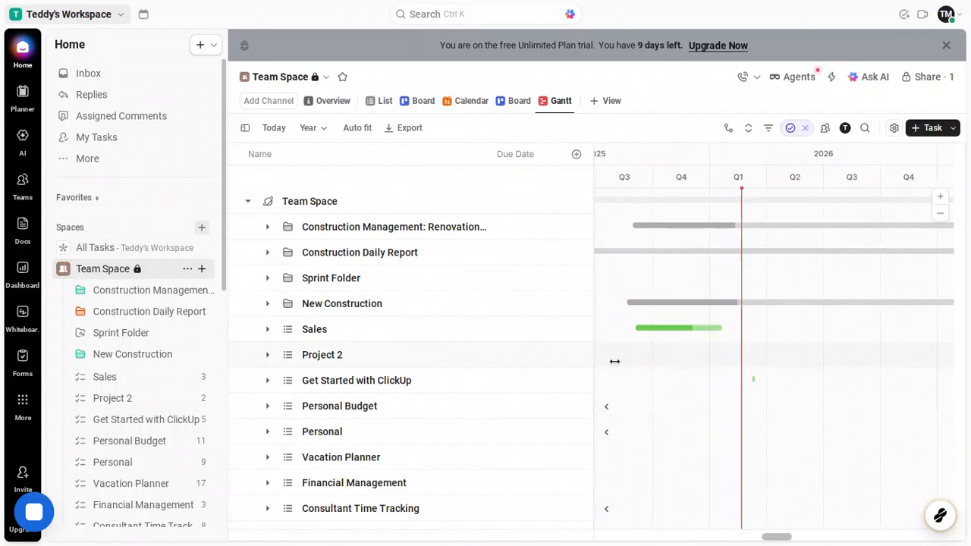
{"action": "scroll", "coordinate": [614, 361], "scroll_direction": "left", "scroll_amount": 2}
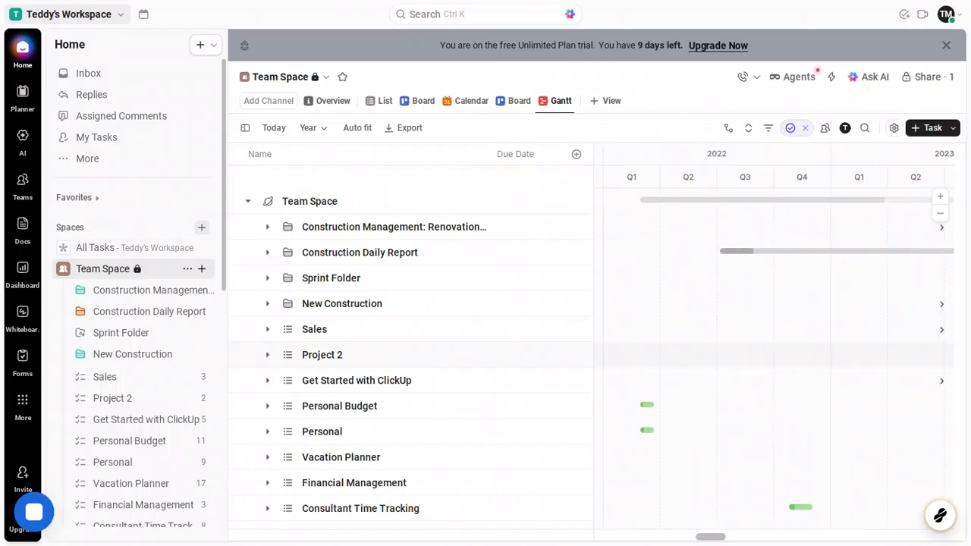
{"action": "scroll", "coordinate": [614, 361], "scroll_direction": "right", "scroll_amount": 4}
{"action": "scroll", "coordinate": [614, 361], "scroll_direction": "left", "scroll_amount": 2}
{"action": "scroll", "coordinate": [615, 361], "scroll_direction": "left", "scroll_amount": 4}
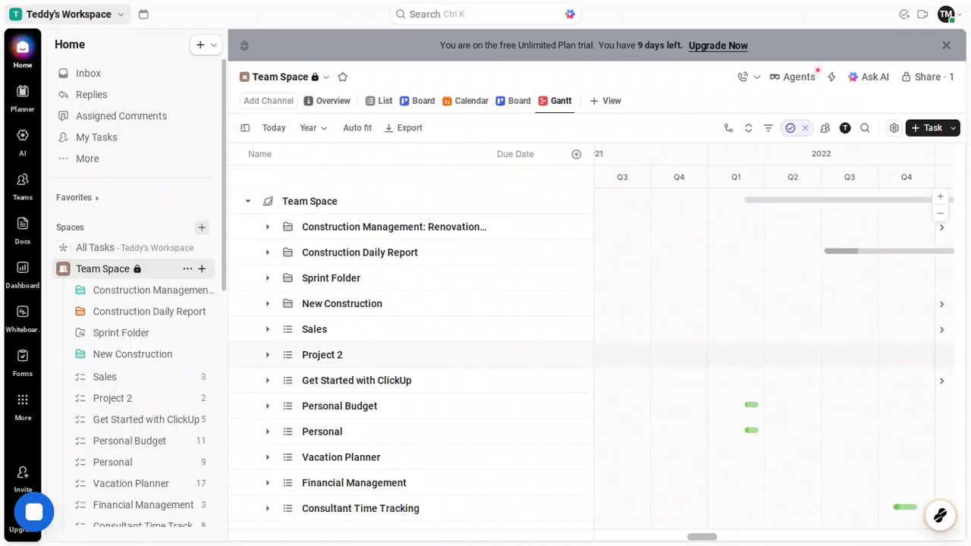
{"action": "scroll", "coordinate": [614, 361], "scroll_direction": "right", "scroll_amount": 1}
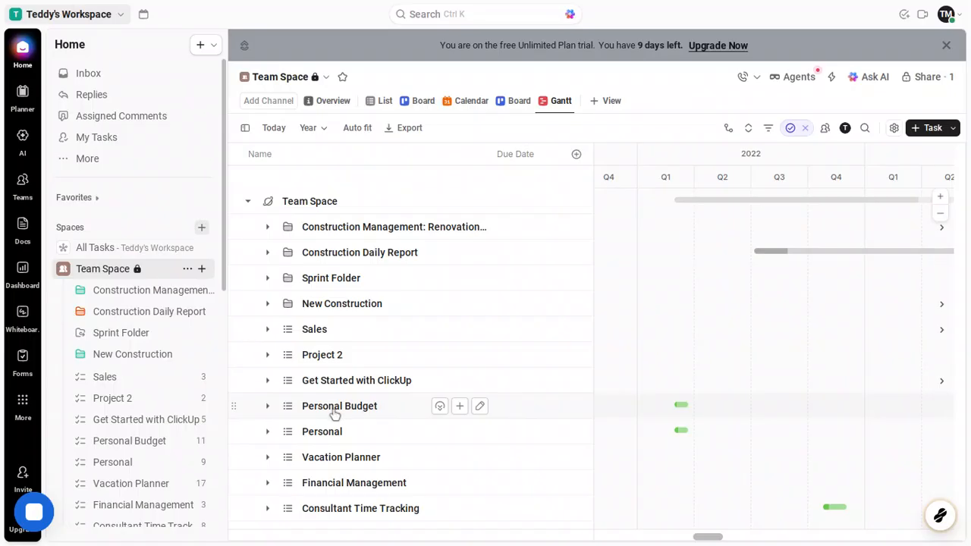
Step: Expand the Personal Budget list and set its Internet task's priority to Urgent
{"action": "left_click", "coordinate": [268, 406]}
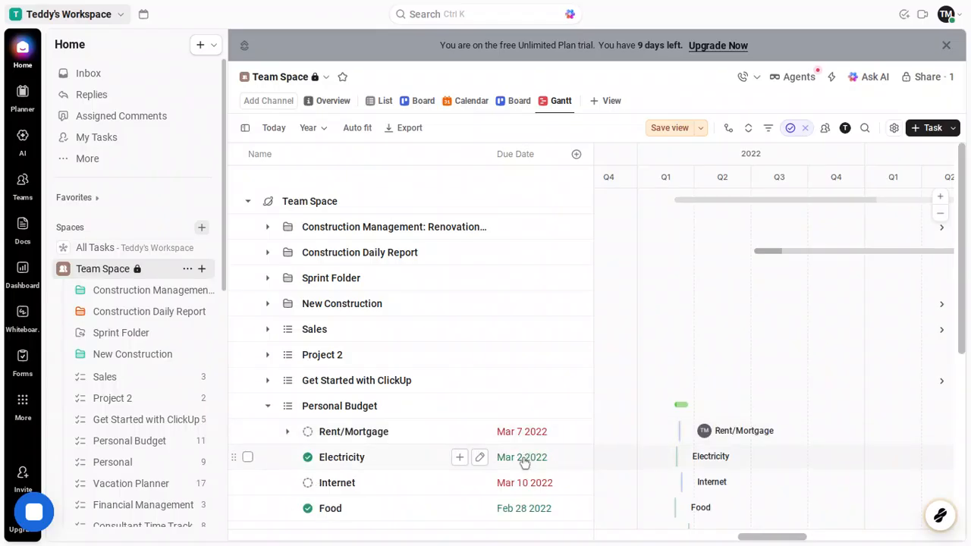
{"action": "scroll", "coordinate": [524, 462], "scroll_direction": "down", "scroll_amount": 3}
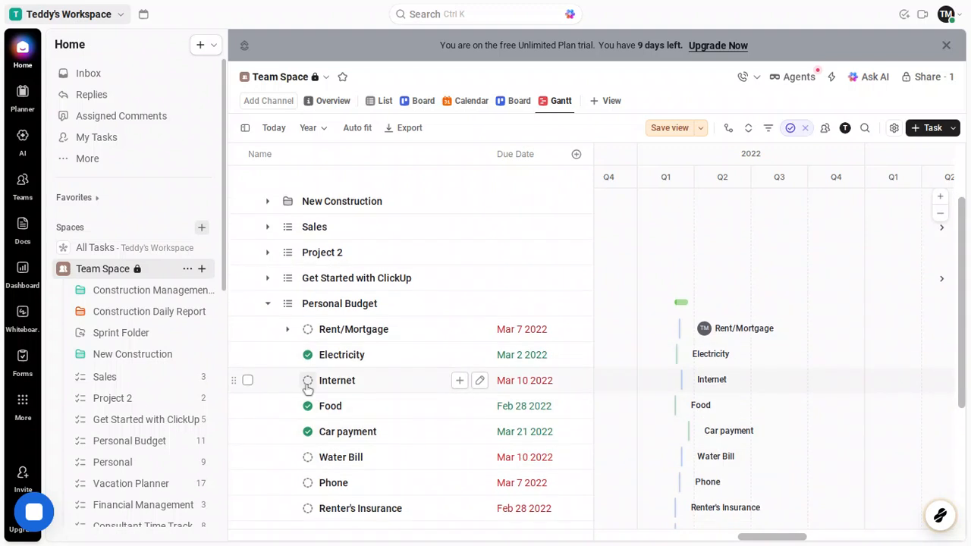
{"action": "left_click", "coordinate": [375, 386]}
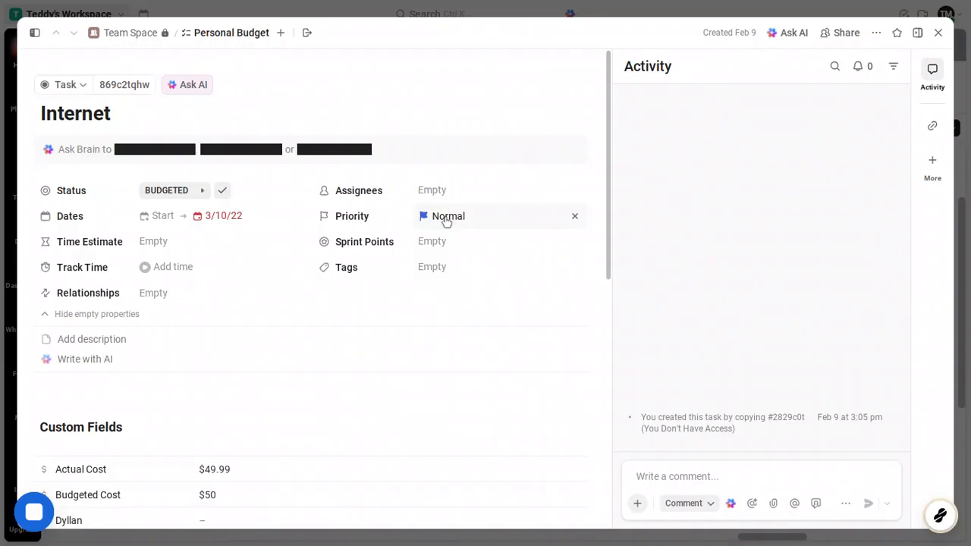
{"action": "left_click", "coordinate": [446, 220]}
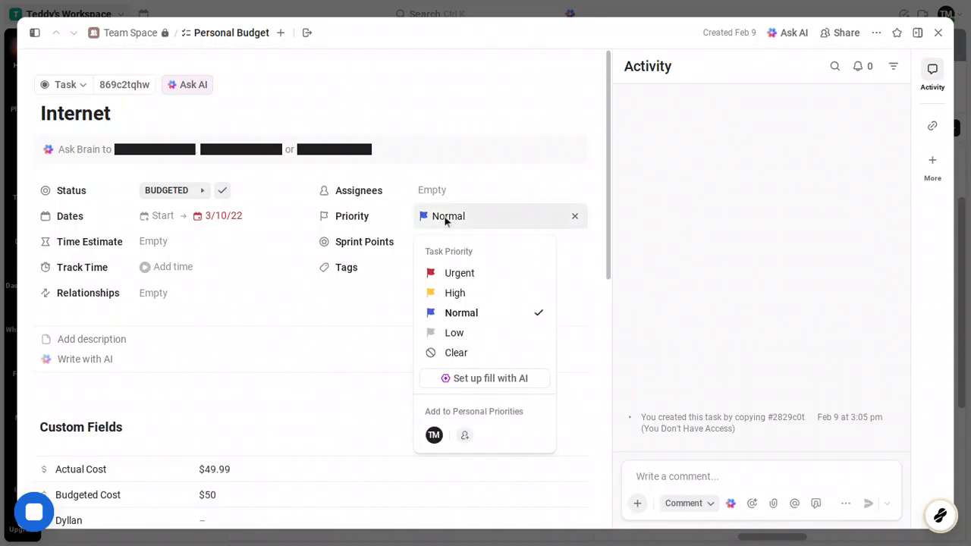
{"action": "left_click", "coordinate": [459, 273]}
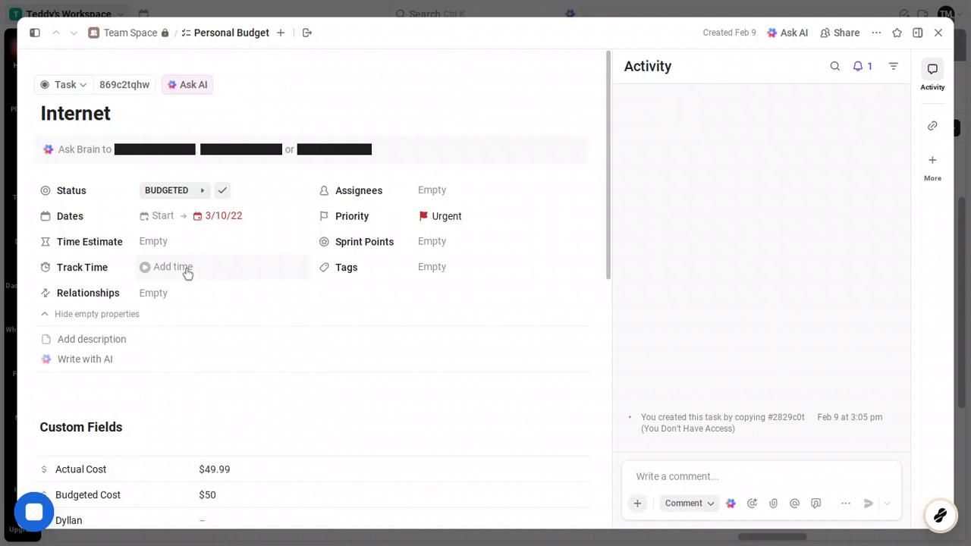
Step: Check the time tracking options of the Internet task and close the task
{"action": "left_click", "coordinate": [188, 272]}
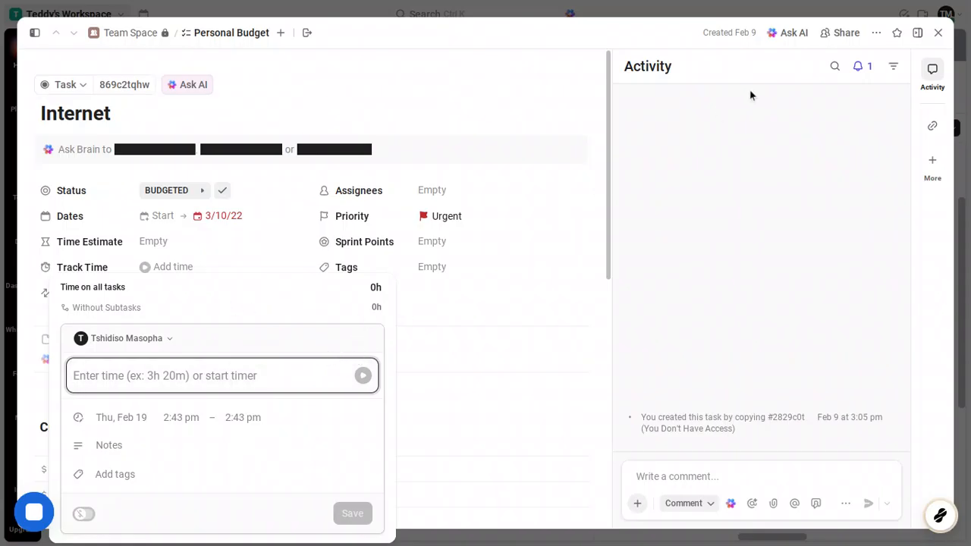
{"action": "left_click", "coordinate": [939, 35]}
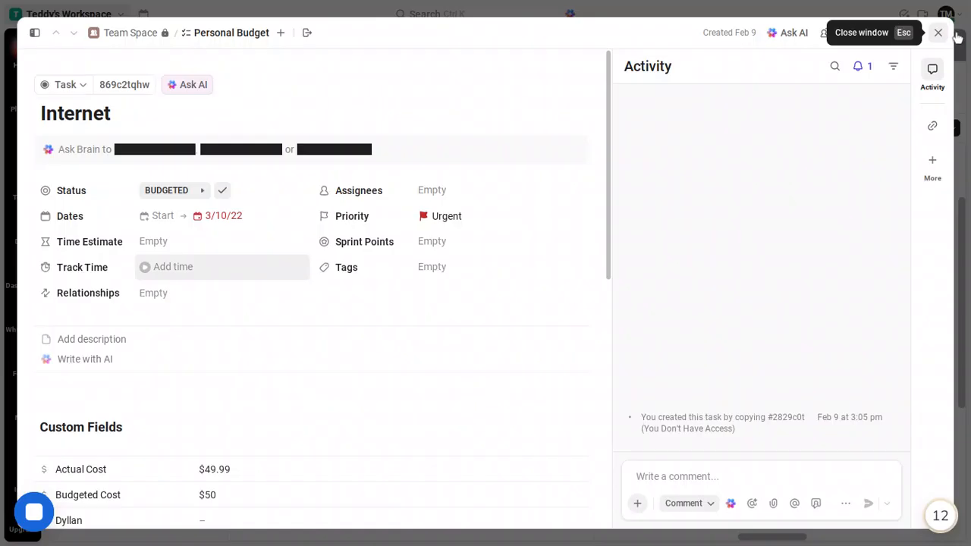
{"action": "key", "text": "Escape"}
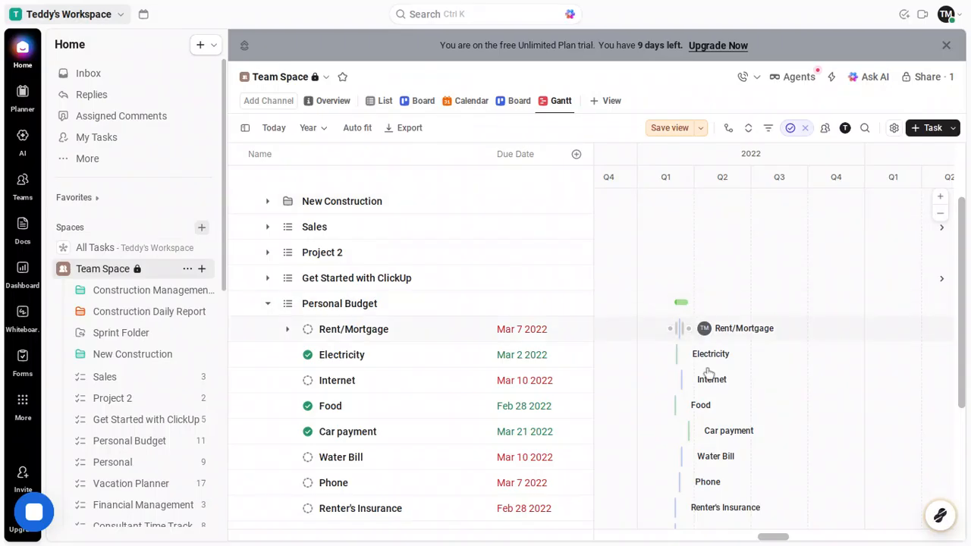
Step: Extend the Water Bill bar on the timeline so its due date is Aug 7 2022
{"action": "scroll", "coordinate": [709, 373], "scroll_direction": "down", "scroll_amount": 1}
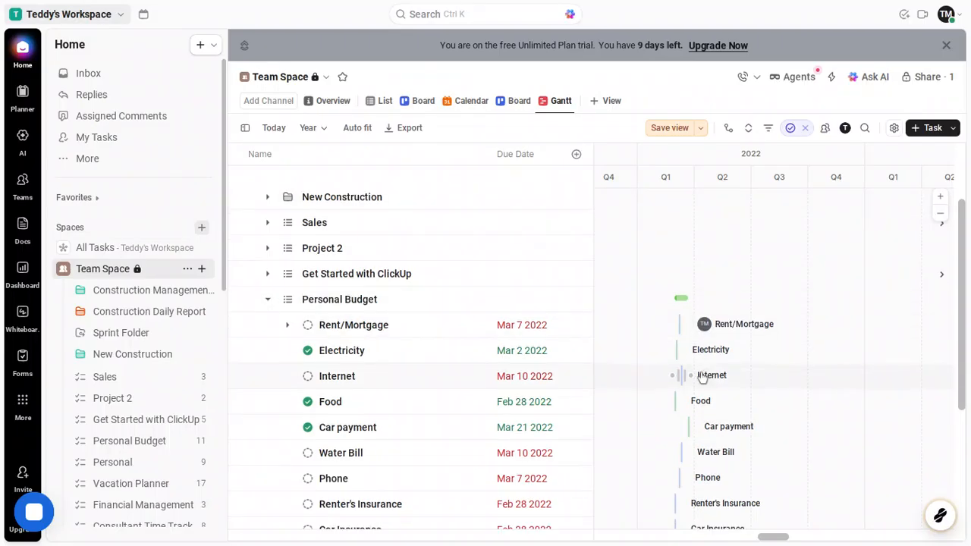
{"action": "scroll", "coordinate": [688, 379], "scroll_direction": "down", "scroll_amount": 2}
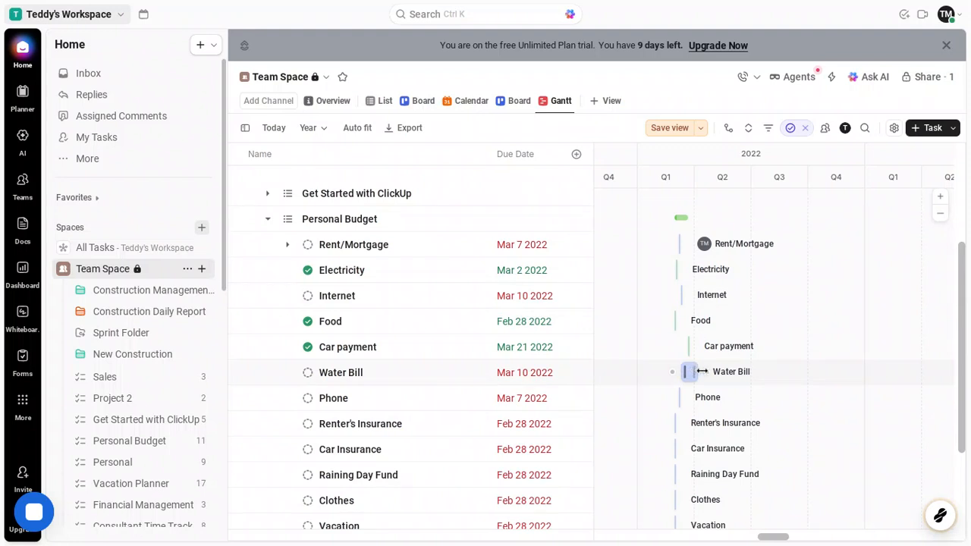
{"action": "left_click_drag", "start_coordinate": [714, 377], "coordinate": [797, 376]}
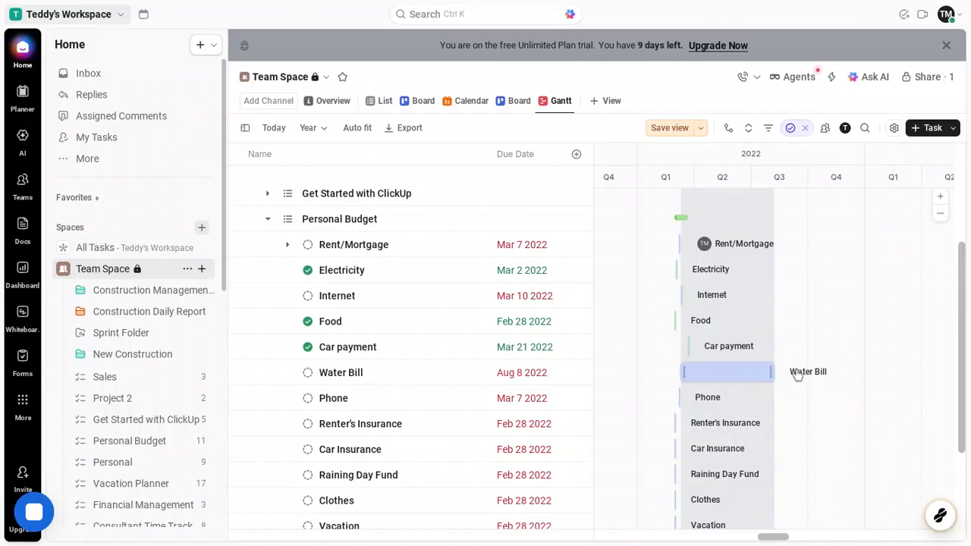
{"action": "left_click_drag", "start_coordinate": [797, 375], "coordinate": [797, 375]}
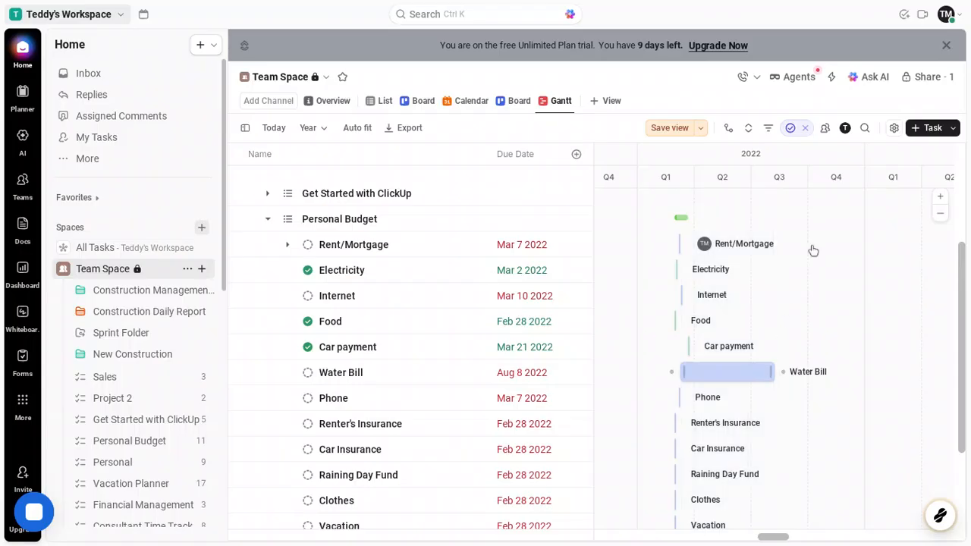
Step: Set the Gantt view's layout to color tasks by Status
{"action": "left_click", "coordinate": [895, 131]}
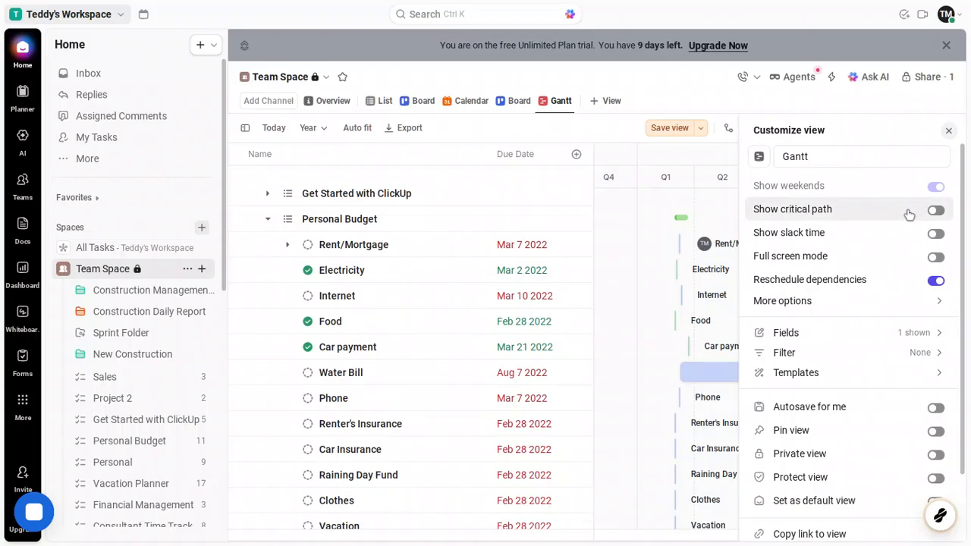
{"action": "left_click", "coordinate": [842, 302]}
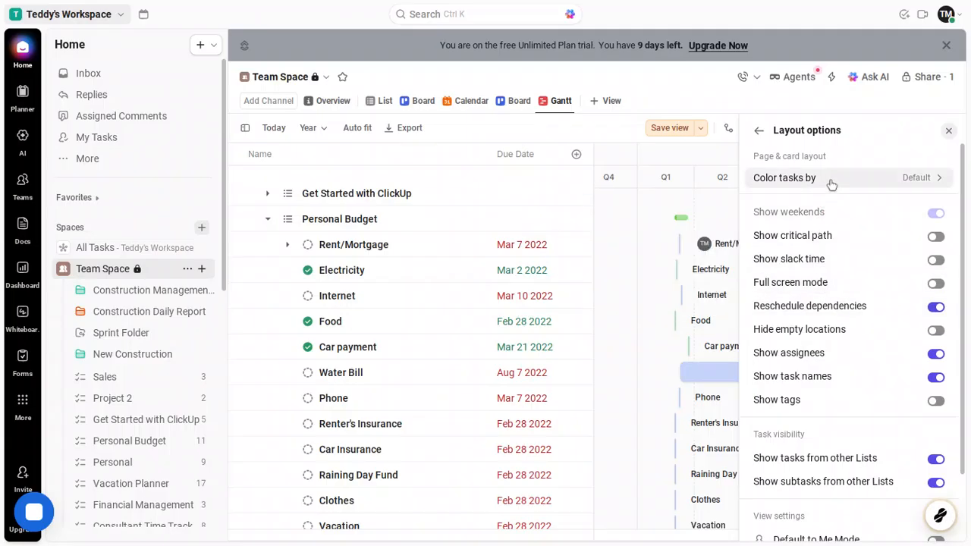
{"action": "left_click", "coordinate": [831, 184]}
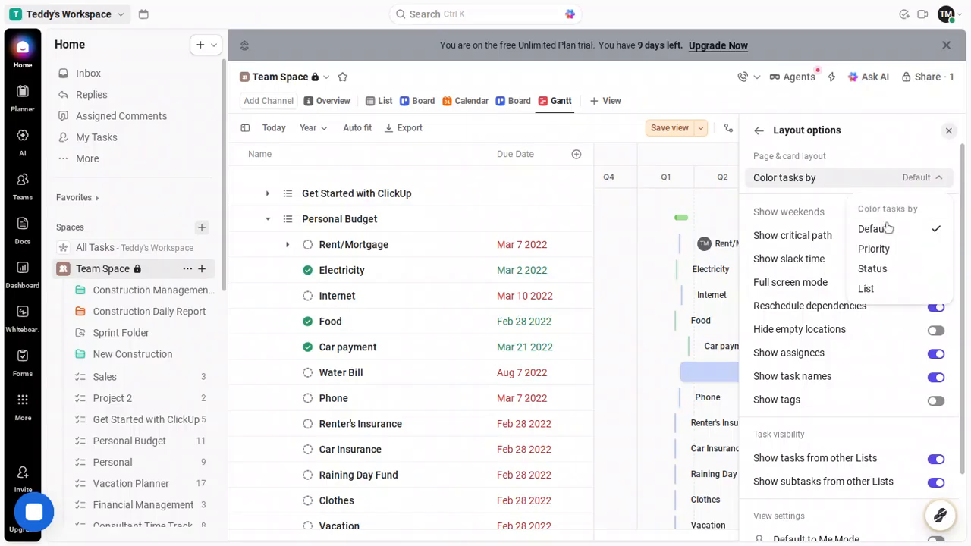
{"action": "left_click", "coordinate": [882, 273]}
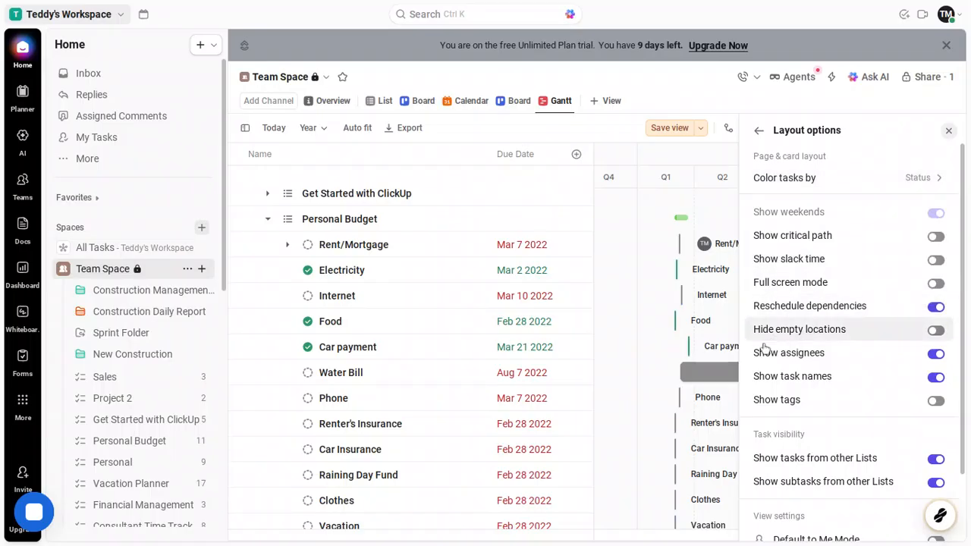
{"action": "left_click", "coordinate": [719, 374]}
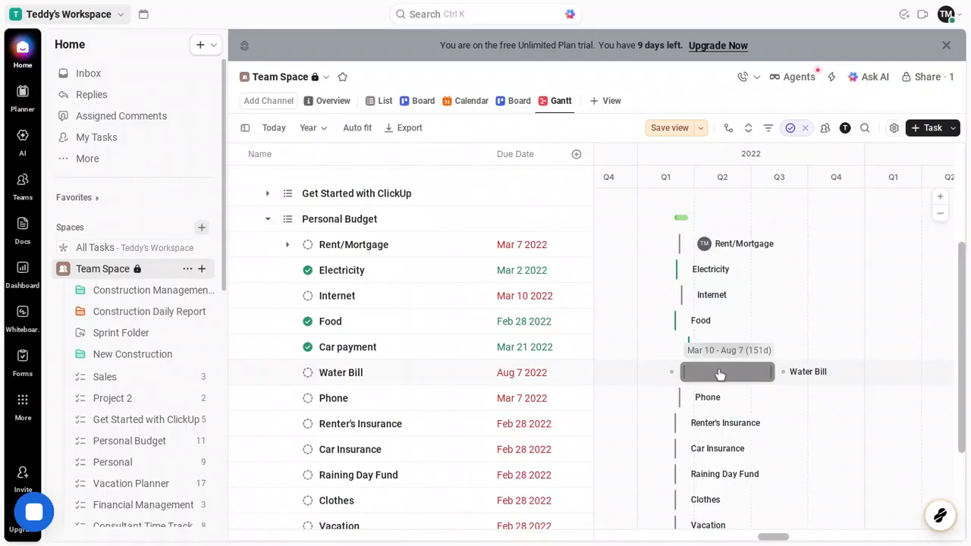
Step: Mark the Water Bill task as closed with the PAID status and close its details
{"action": "left_click", "coordinate": [764, 371]}
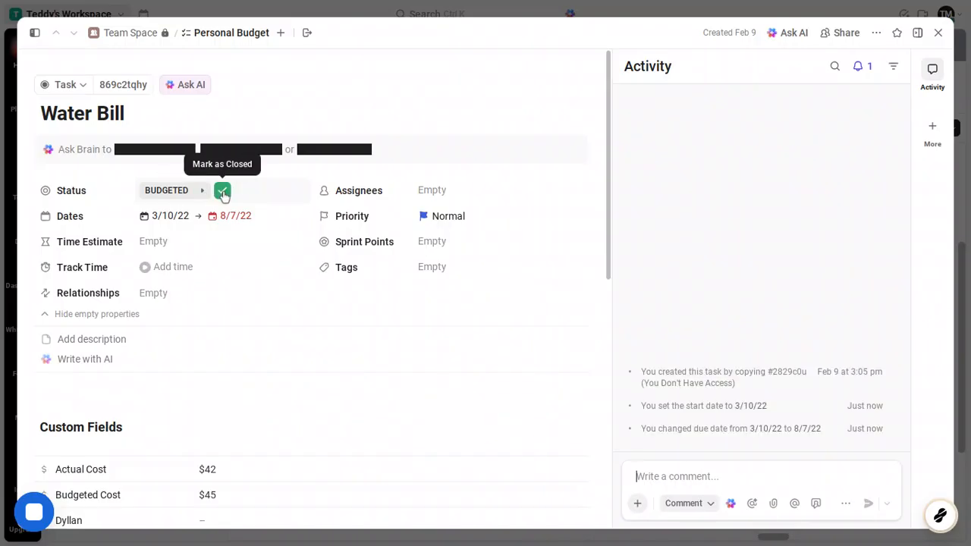
{"action": "left_click", "coordinate": [222, 192]}
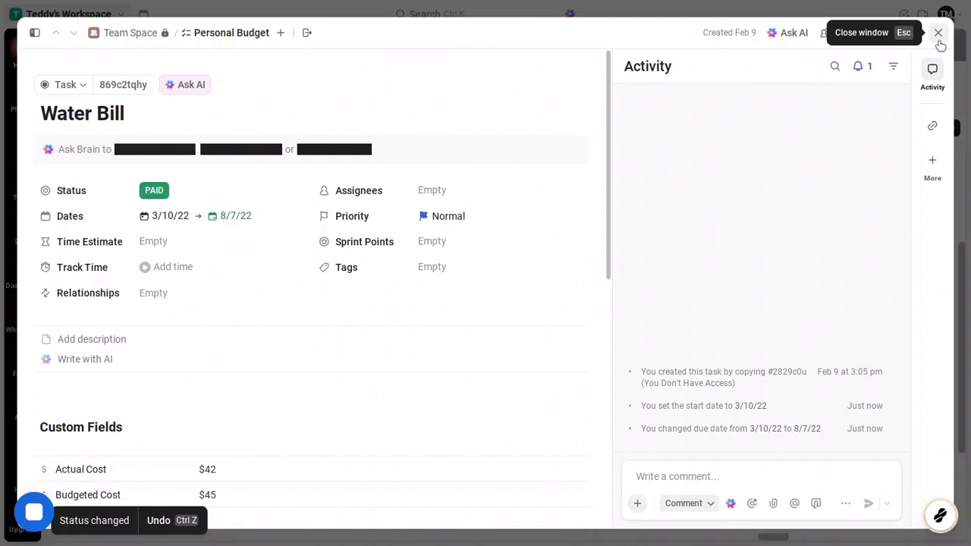
{"action": "left_click", "coordinate": [938, 33]}
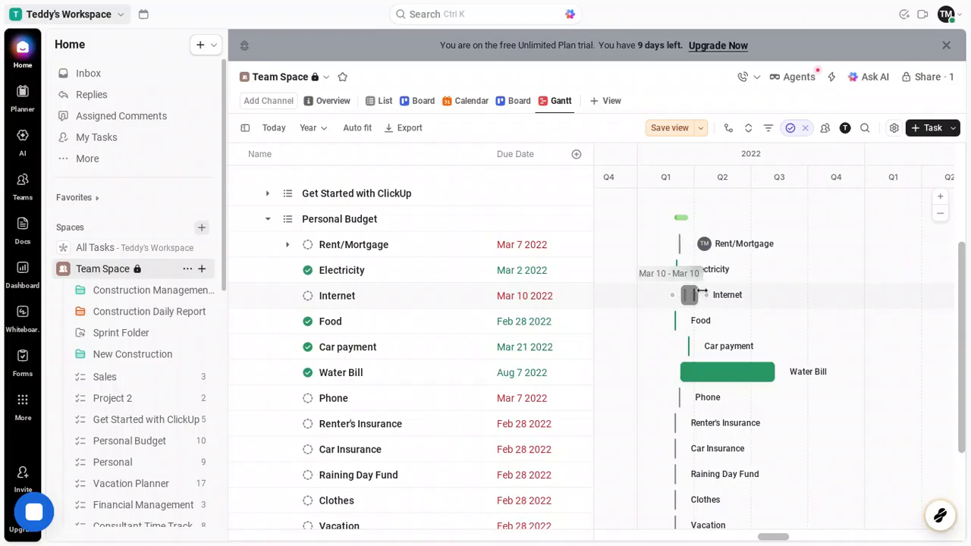
Step: Extend the Internet bar to a due date of May 29 2022 and set the task's status to PAID
{"action": "left_click_drag", "start_coordinate": [706, 290], "coordinate": [757, 295]}
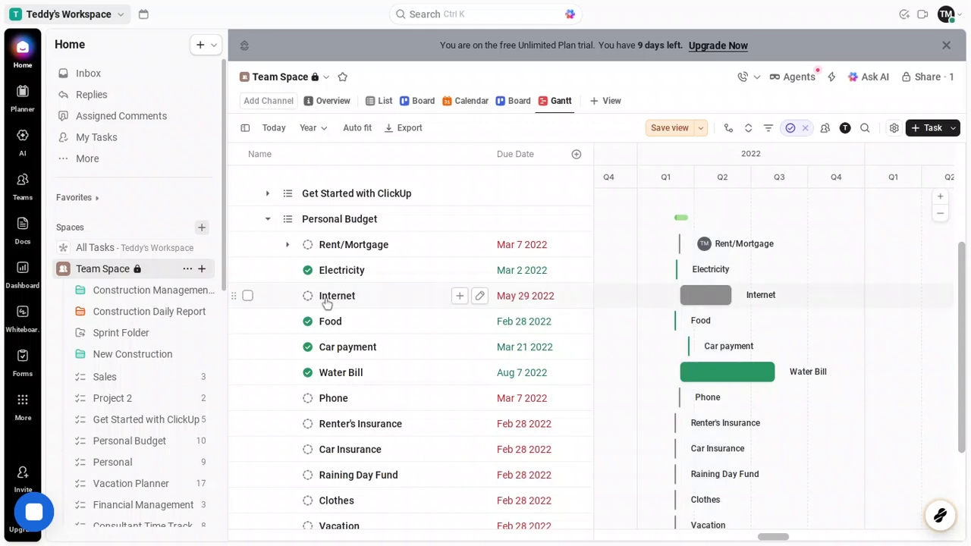
{"action": "left_click", "coordinate": [308, 296]}
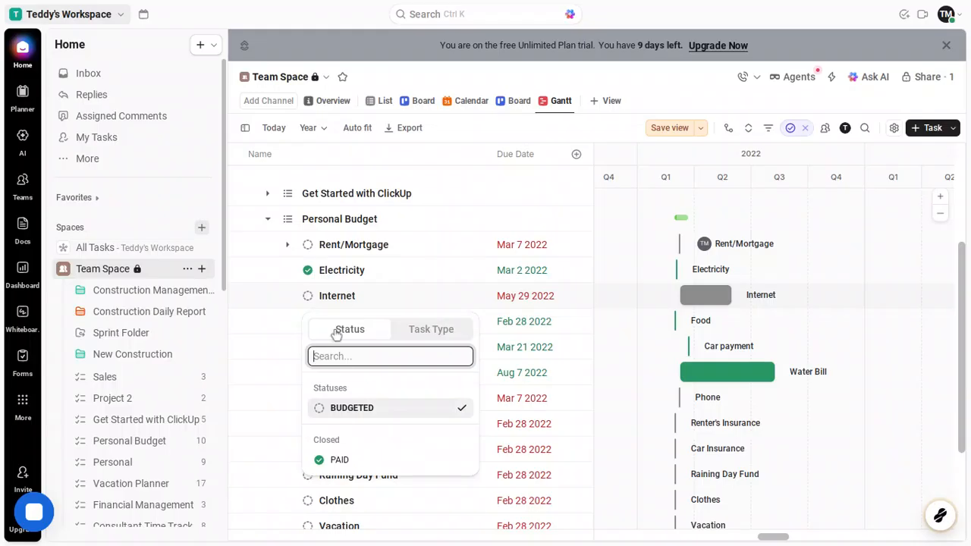
{"action": "left_click", "coordinate": [339, 460]}
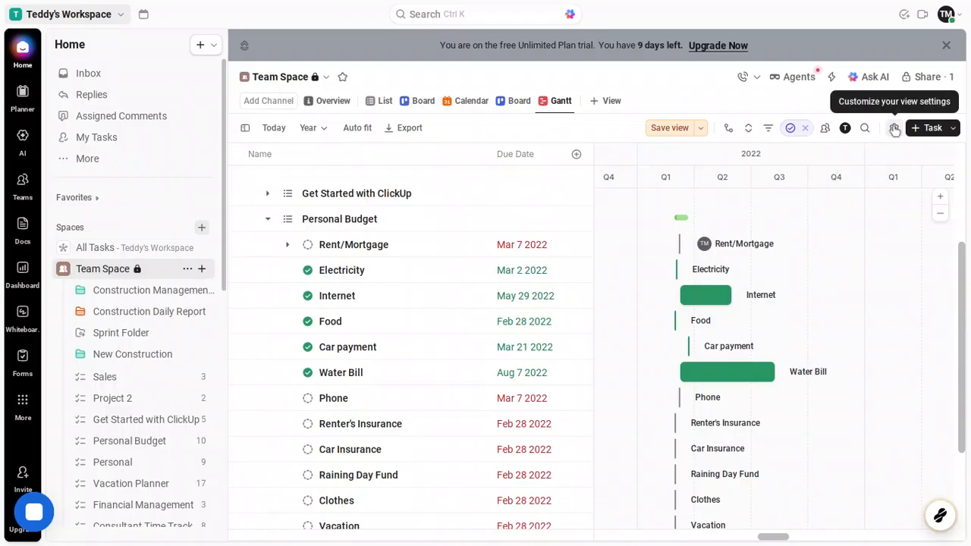
Step: Change the Gantt view's layout to color tasks by List and close the view settings
{"action": "left_click", "coordinate": [894, 129]}
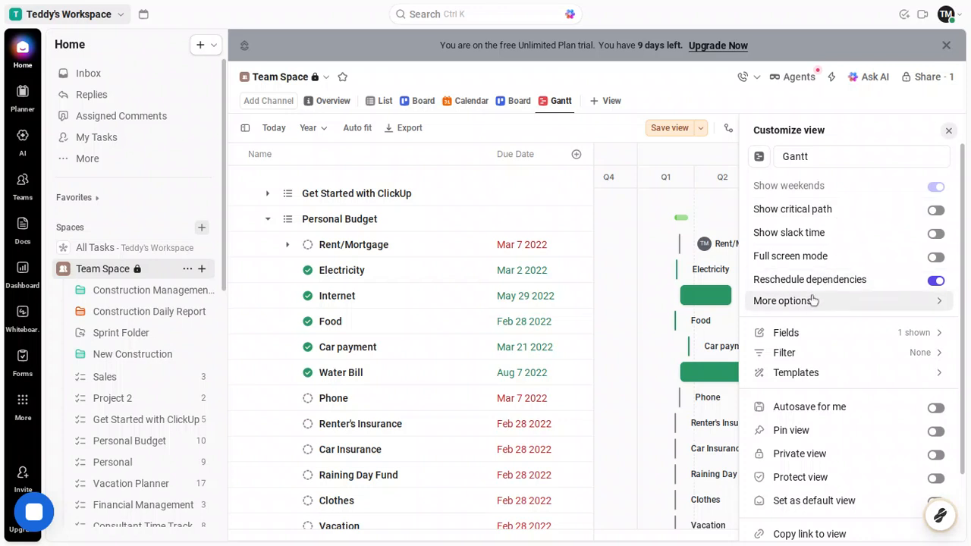
{"action": "left_click", "coordinate": [811, 300]}
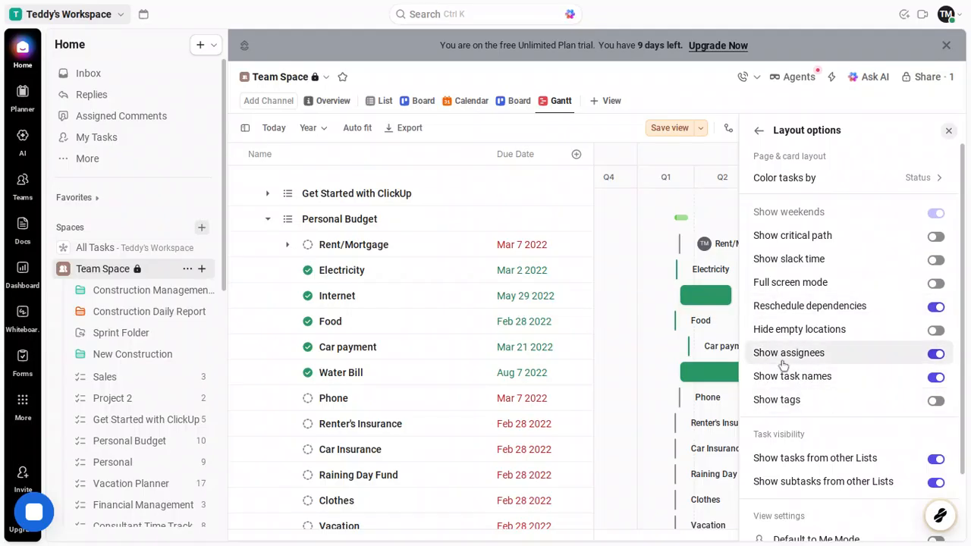
{"action": "left_click", "coordinate": [829, 187]}
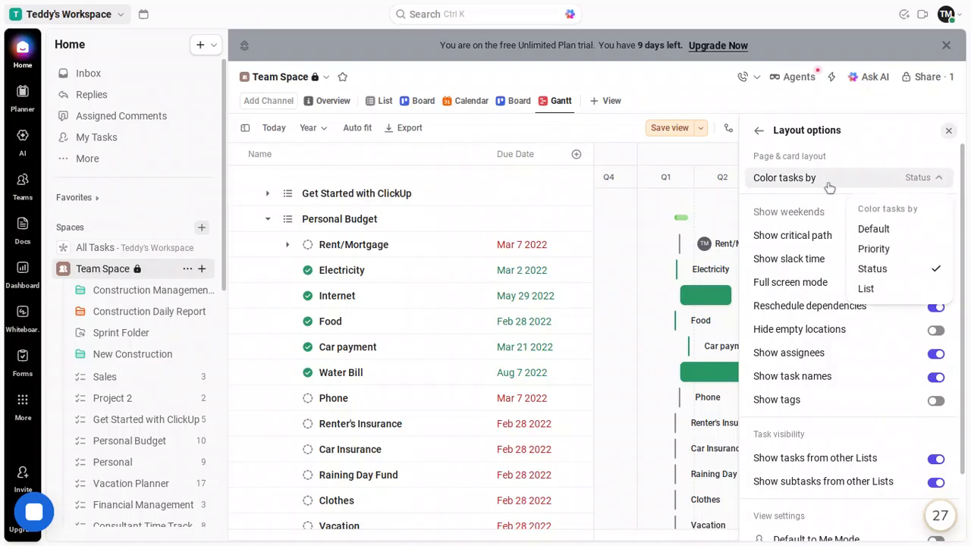
{"action": "left_click", "coordinate": [892, 295]}
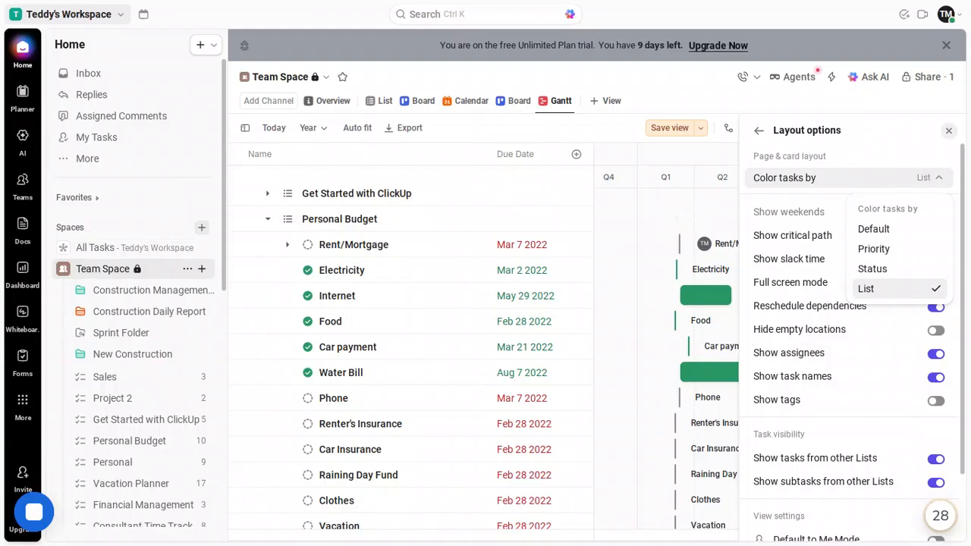
{"action": "left_click", "coordinate": [819, 285]}
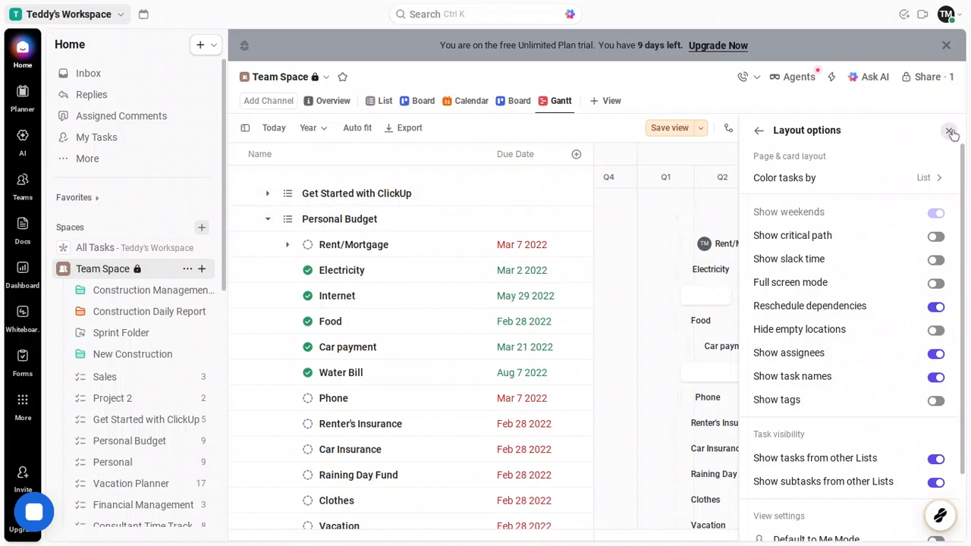
{"action": "left_click", "coordinate": [951, 132]}
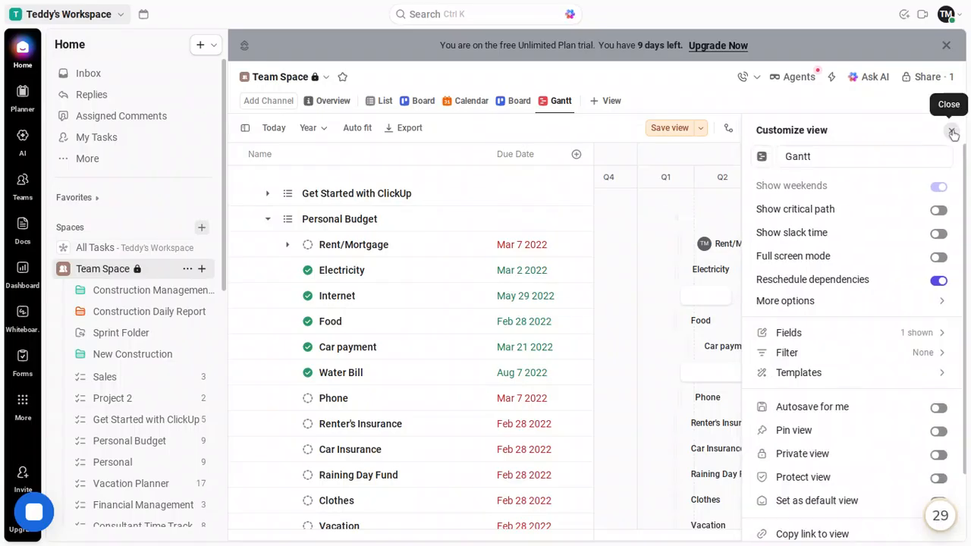
{"action": "left_click", "coordinate": [951, 131]}
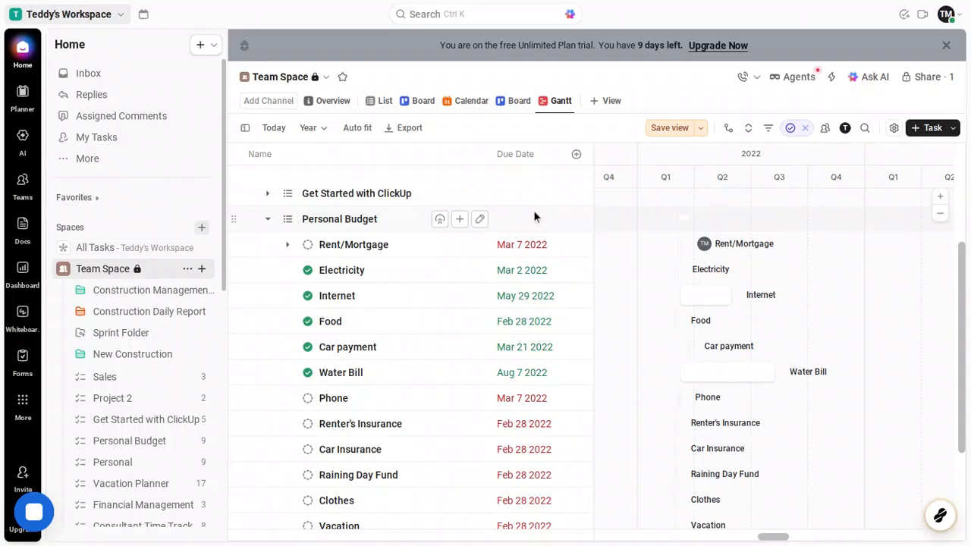
Step: Expand the Vacation Planner list in the Gantt view to look through its tasks
{"action": "scroll", "coordinate": [534, 218], "scroll_direction": "down", "scroll_amount": 3}
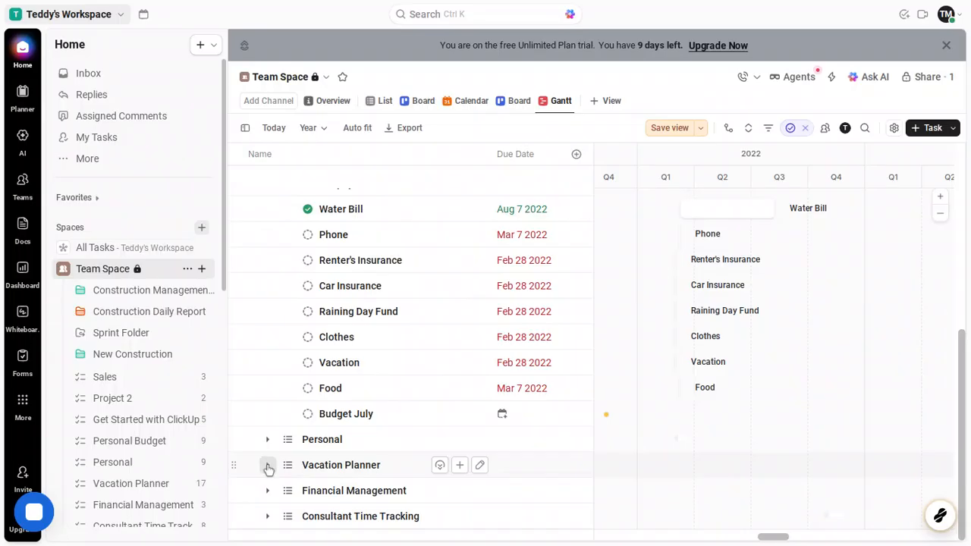
{"action": "left_click", "coordinate": [361, 468]}
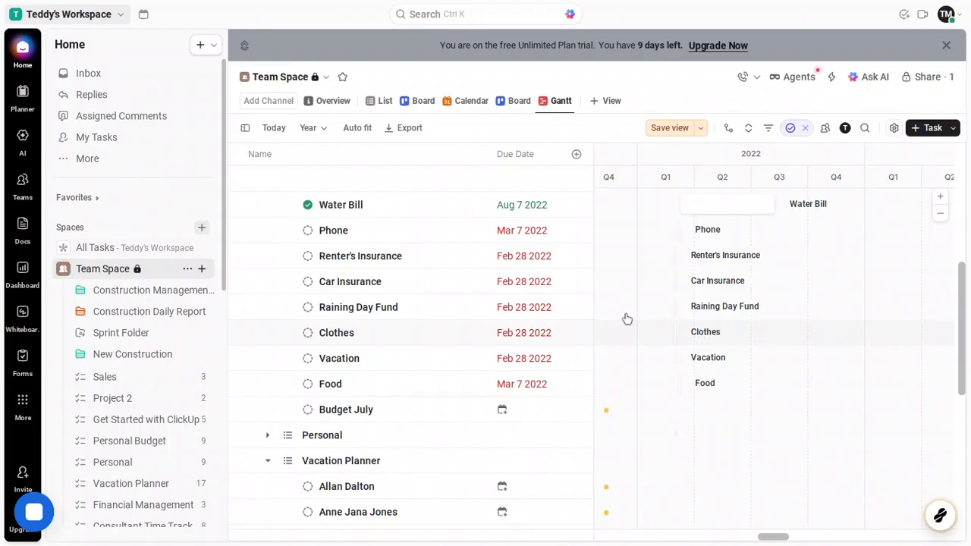
{"action": "scroll", "coordinate": [626, 318], "scroll_direction": "down", "scroll_amount": 3}
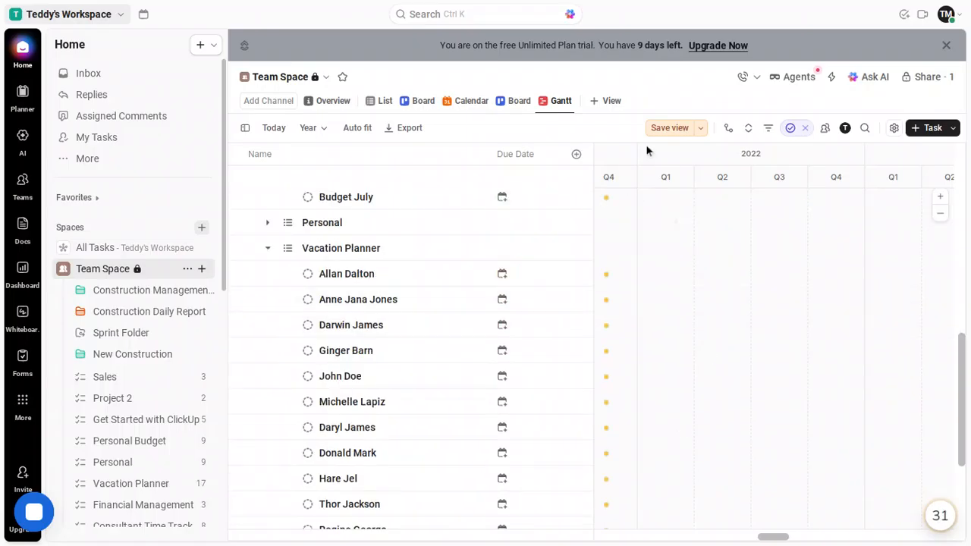